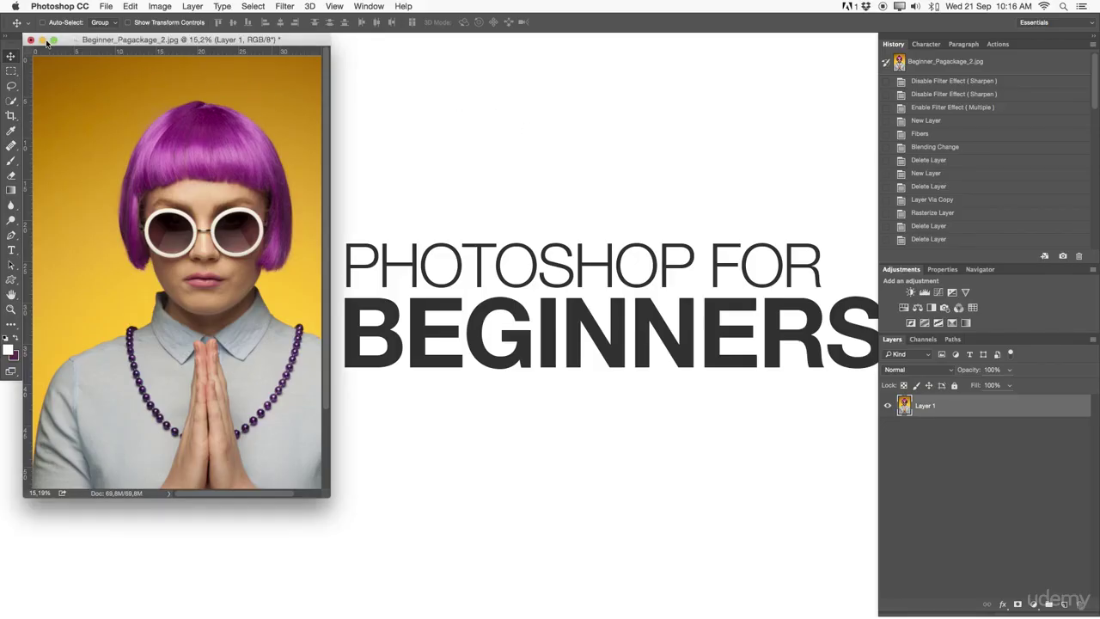
- Minimize the Beginner_Pagackage_2.jpg portrait window into the Dock
left_click(53, 41)
left_click(42, 40)
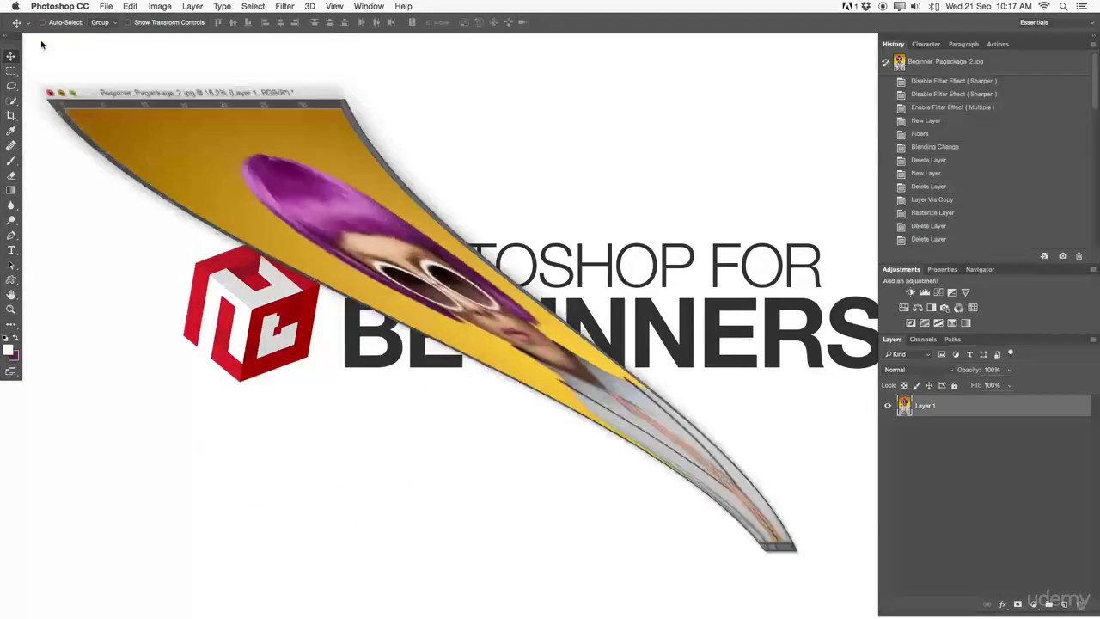
- Hide Photoshop and launch Adobe Bridge CS6 from the Dock
key("super+h")
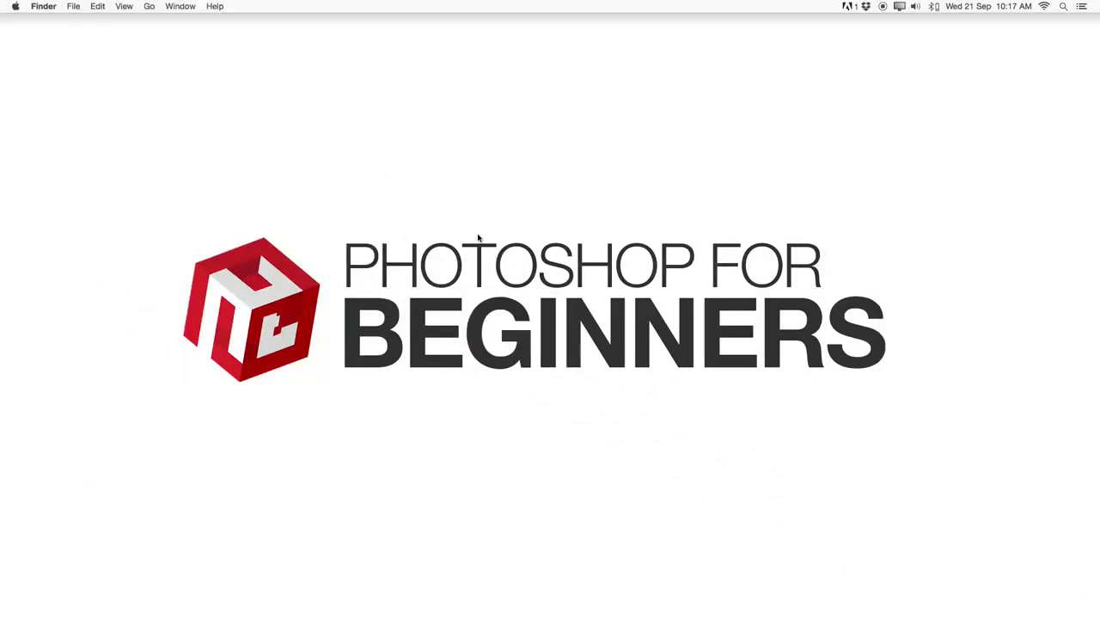
mouse_move(492, 604)
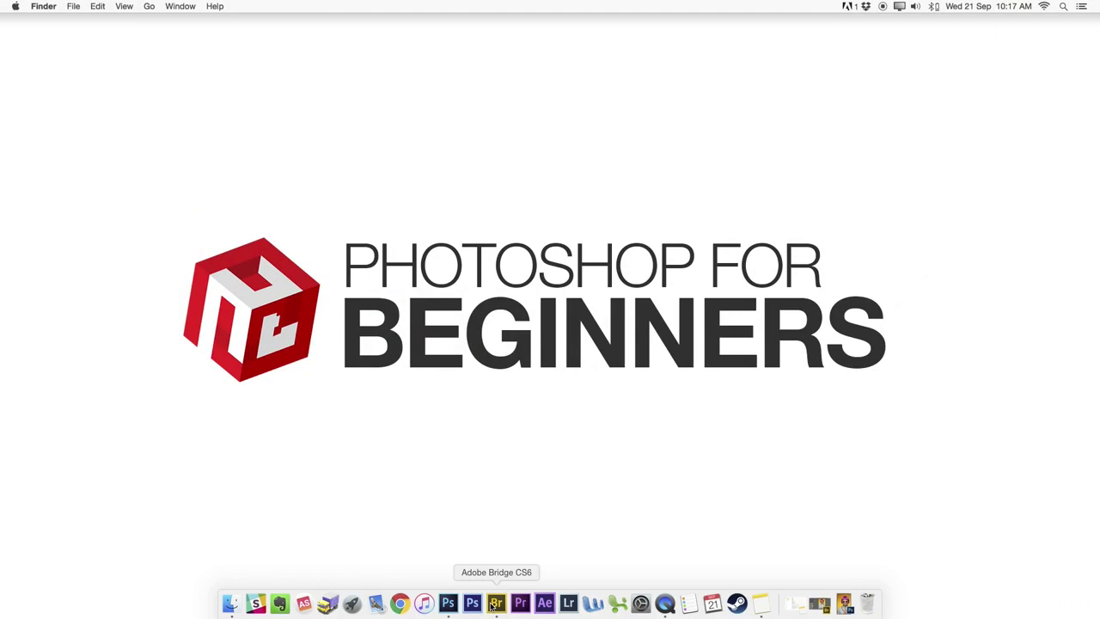
left_click(496, 604)
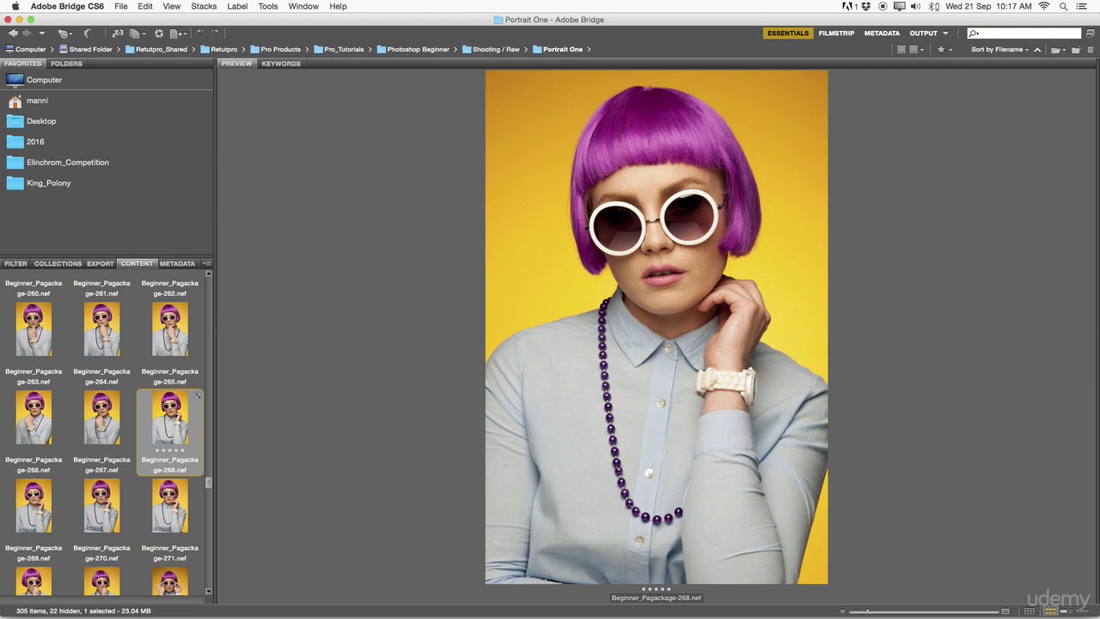
scroll(114, 331, "up", 15)
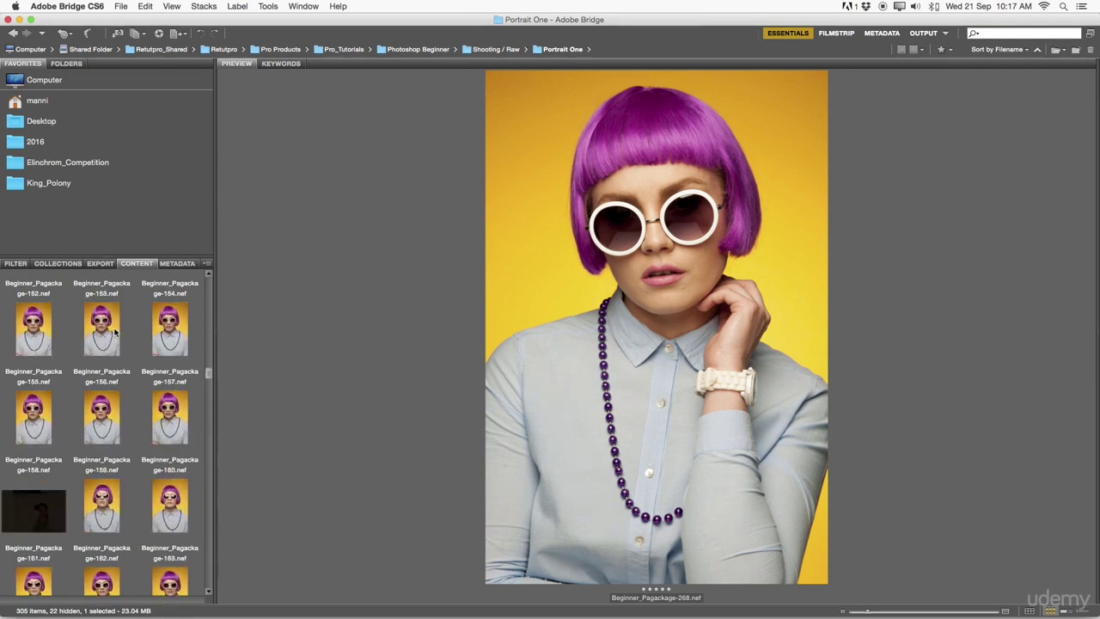
scroll(115, 331, "down", 6)
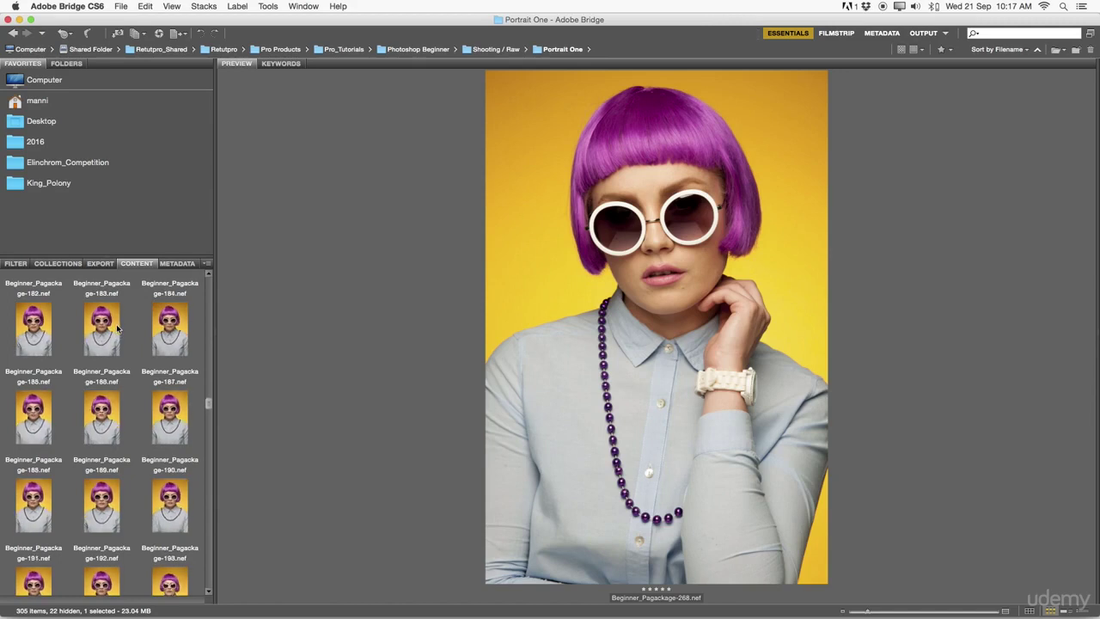
scroll(118, 329, "down", 2)
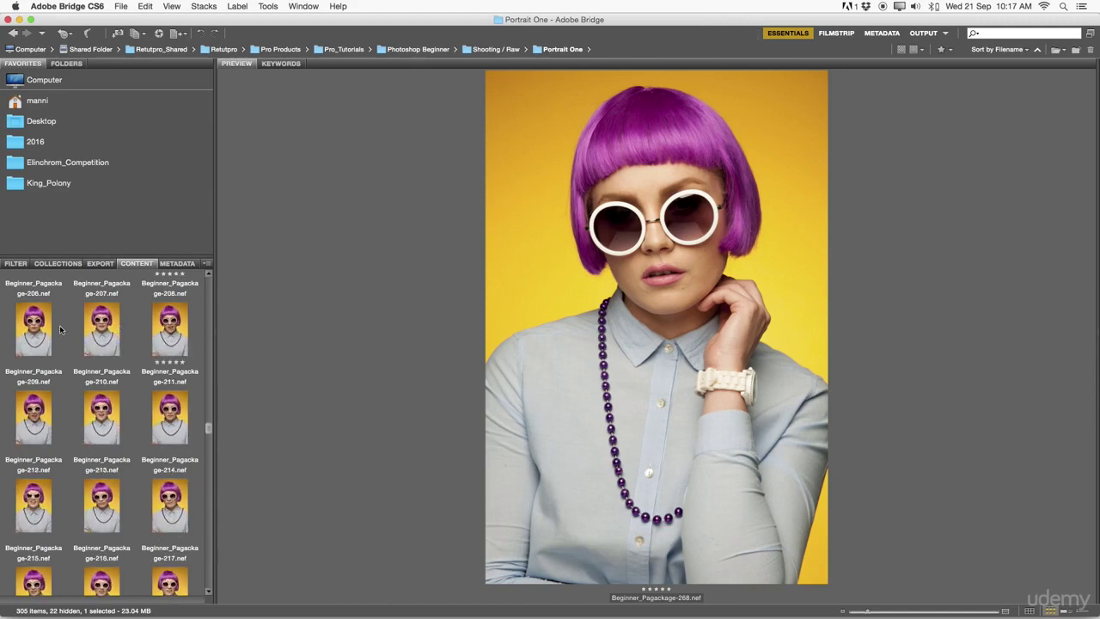
scroll(73, 427, "up", 1)
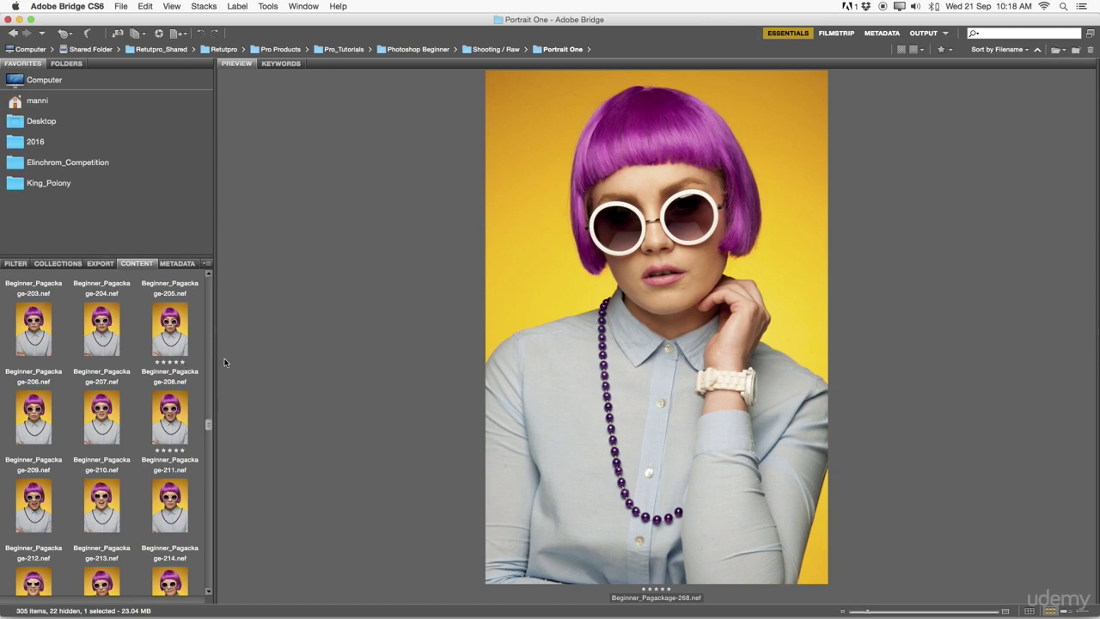
- Browse the shoot thumbnails from image 208 and land on Beginner_Pagackage-211.nef
left_click(169, 359)
key("Right")
key("Right")
key("Right")
key("Right")
key("Right")
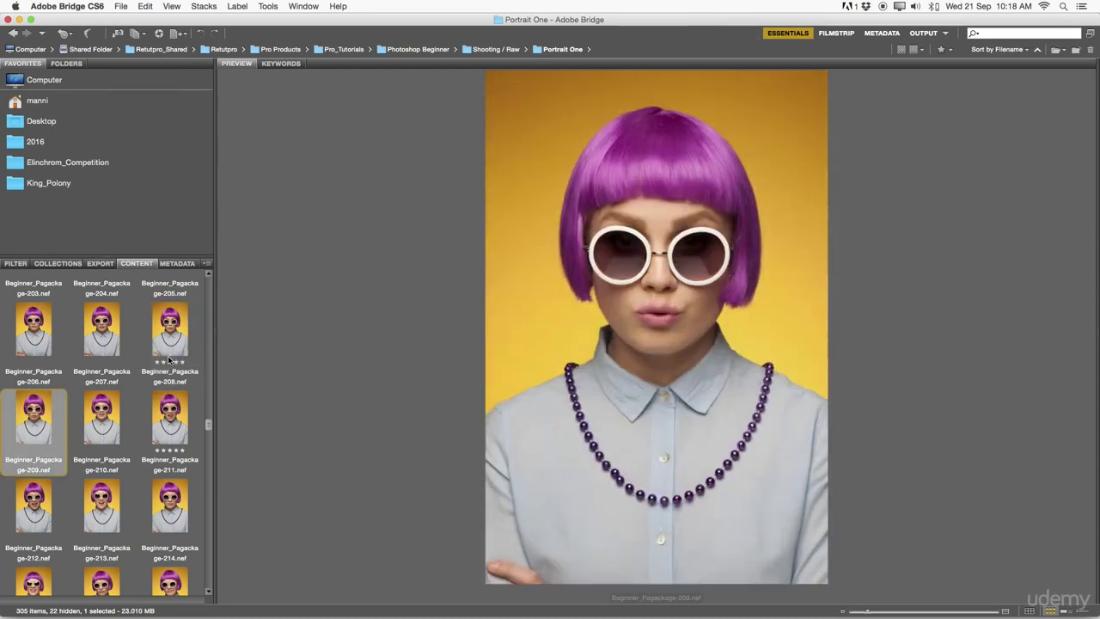
key("Right")
key("Right")
key("Right")
key("Right")
key("Right")
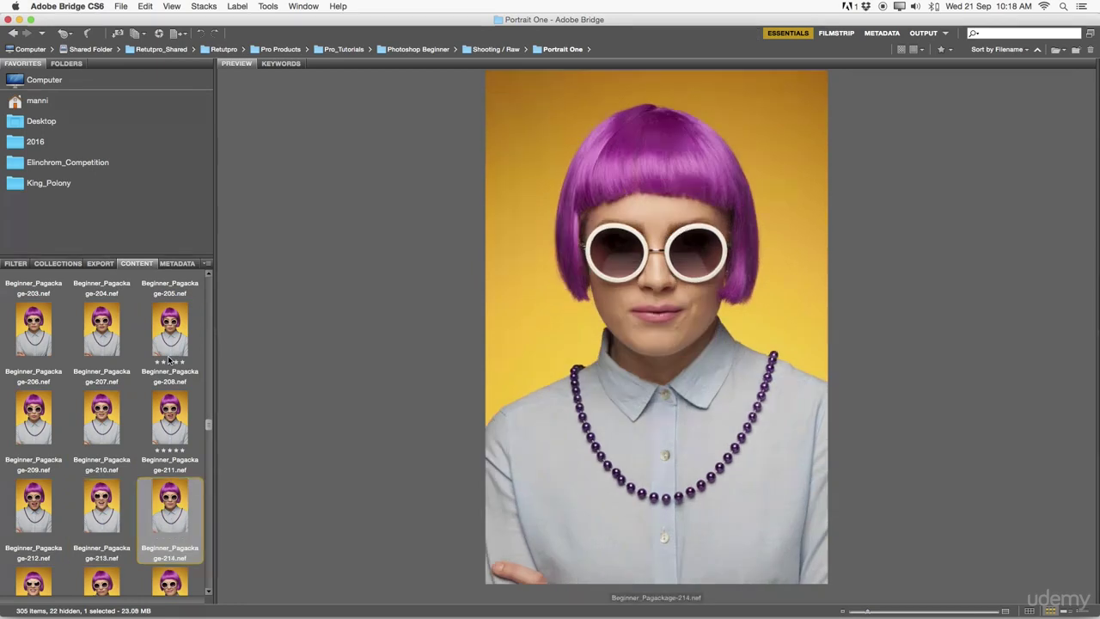
key("Left")
key("Left")
key("Left")
key("Left")
key("Left")
key("Left")
key("Left")
key("Left")
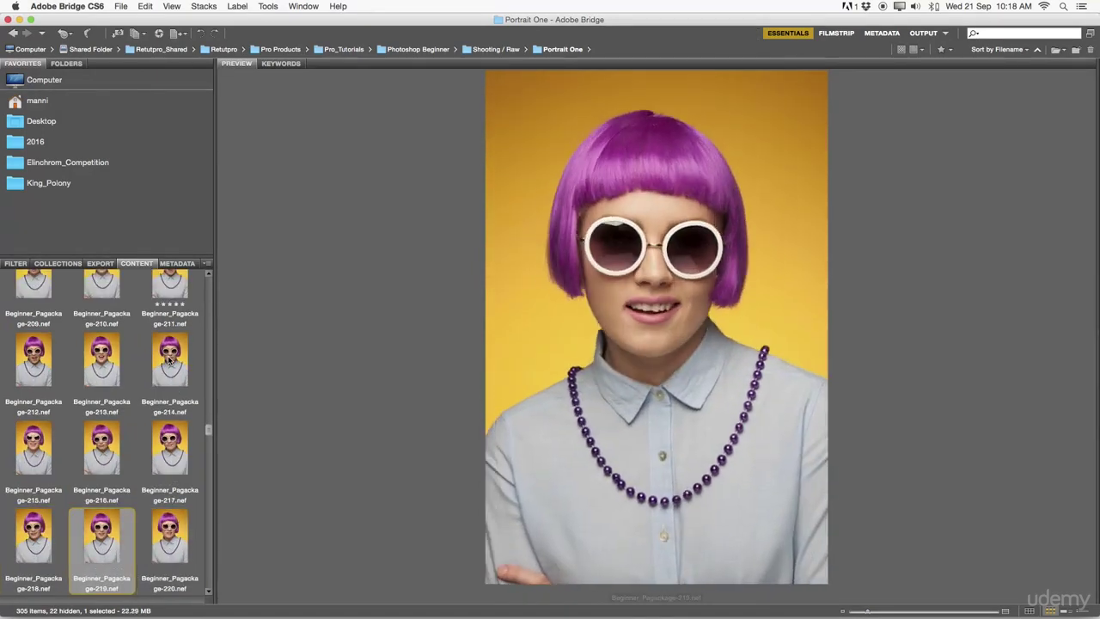
key("Left")
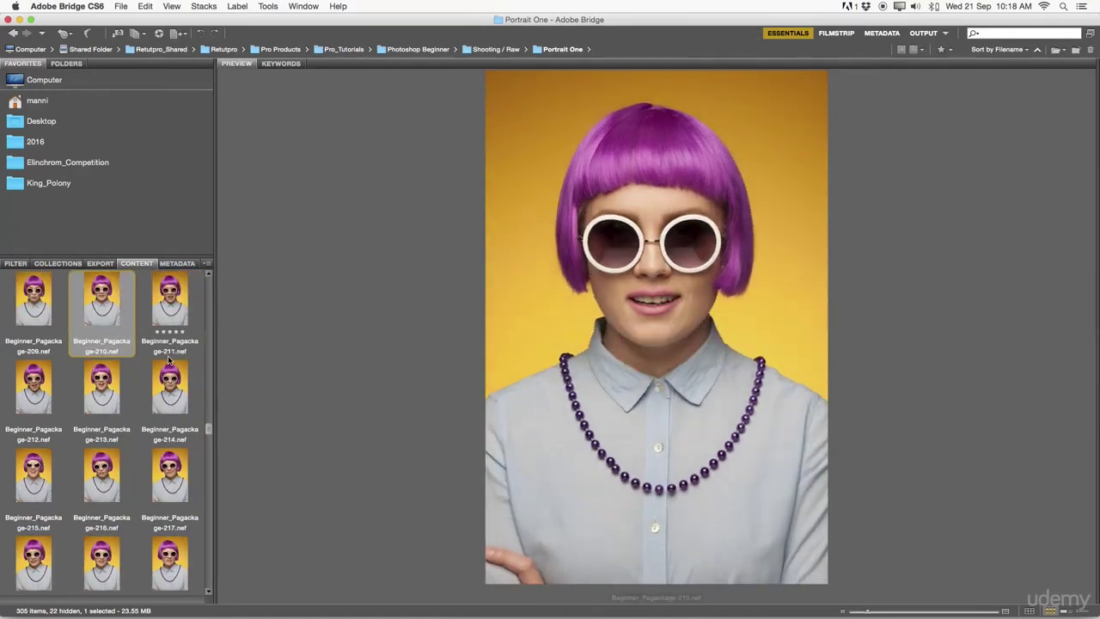
key("Right")
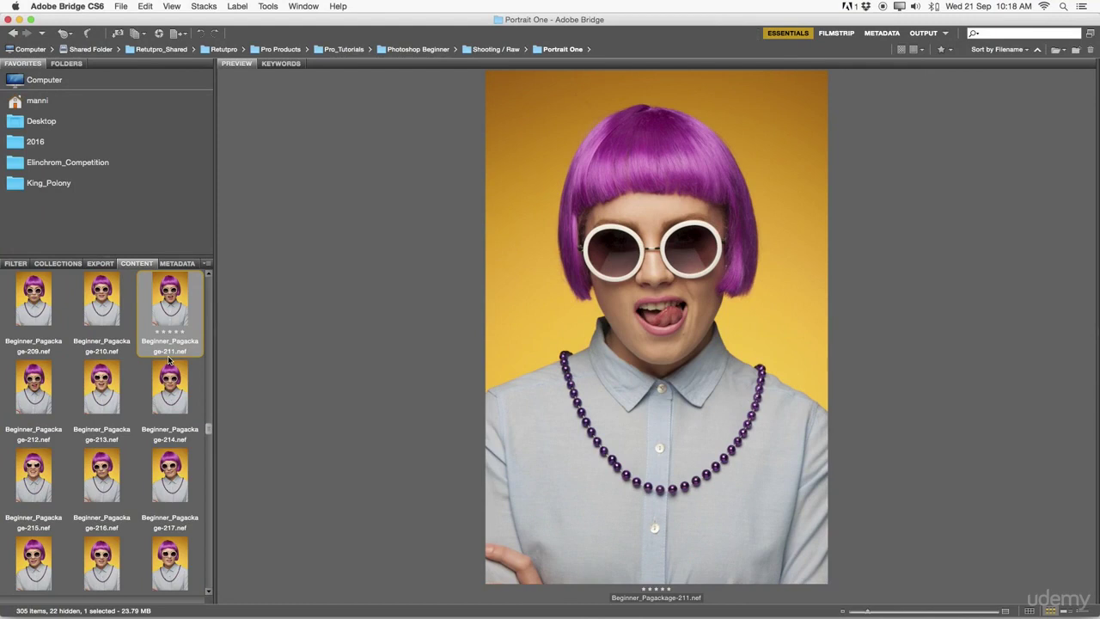
- Raise image 211's star rating, then apply and remove a red label
key("super+3")
key("super+4")
key("super+6")
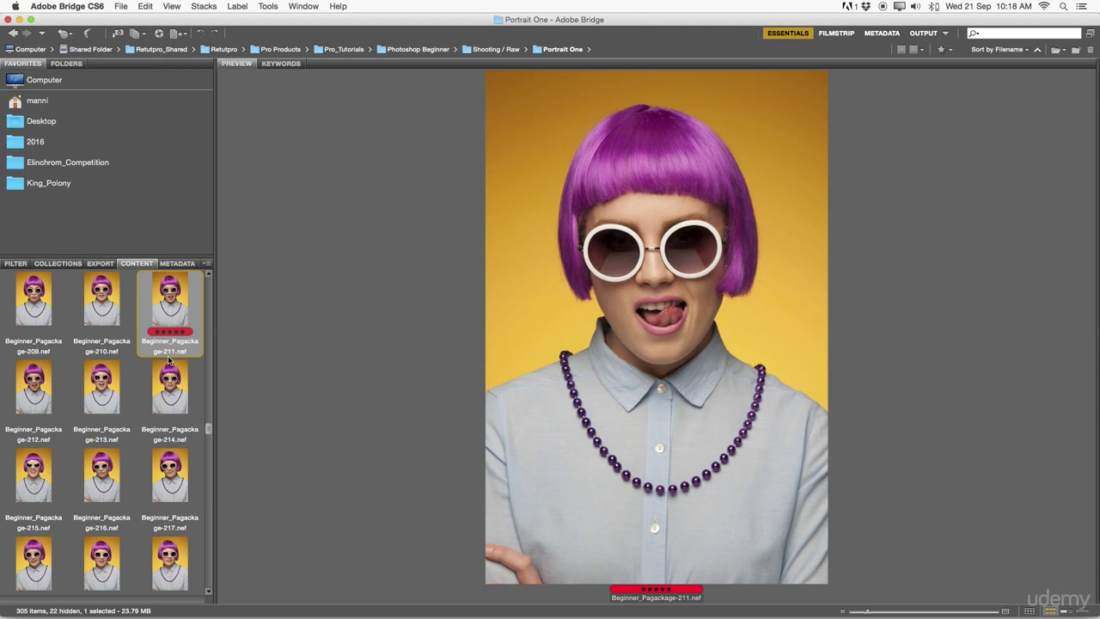
key("super+6")
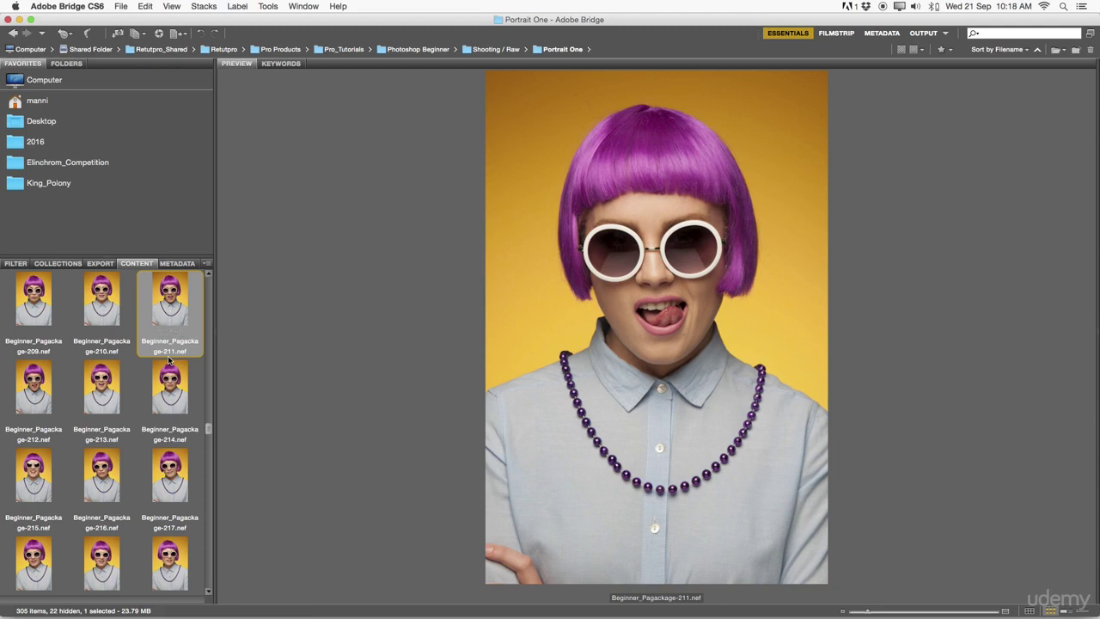
mouse_move(169, 360)
- Filter the Content panel to show only five-star images
scroll(194, 348, "down", 3)
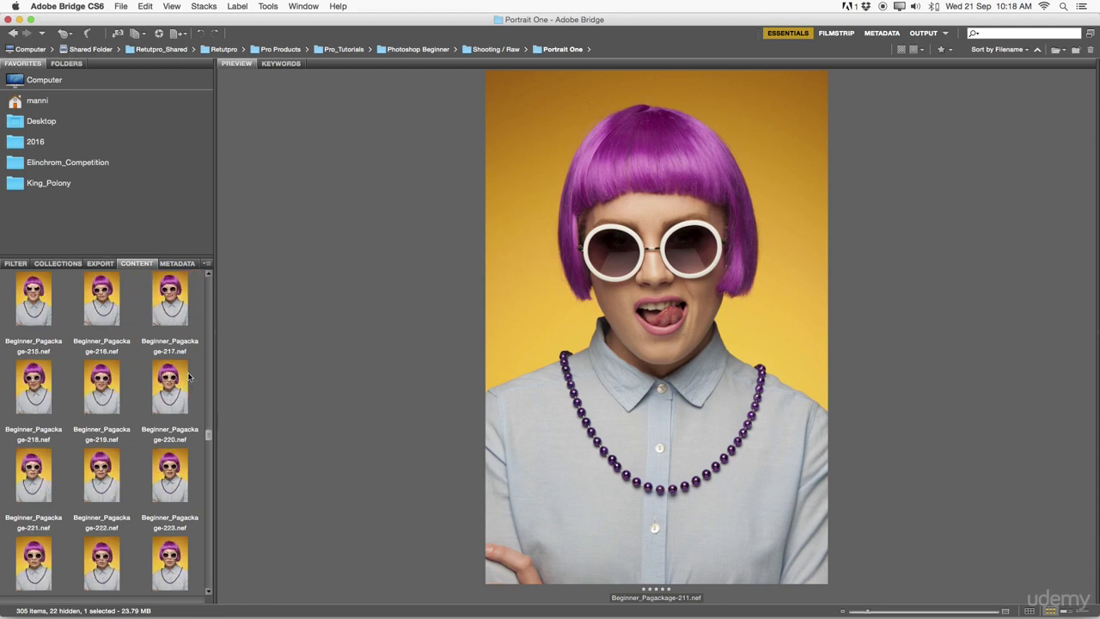
left_click(942, 51)
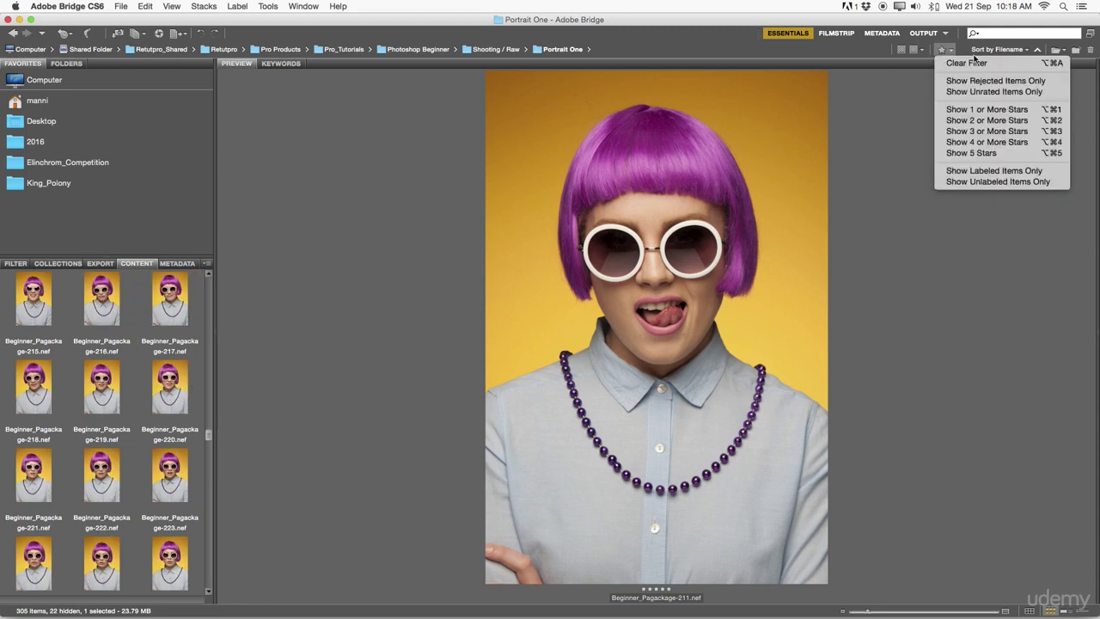
left_click(994, 153)
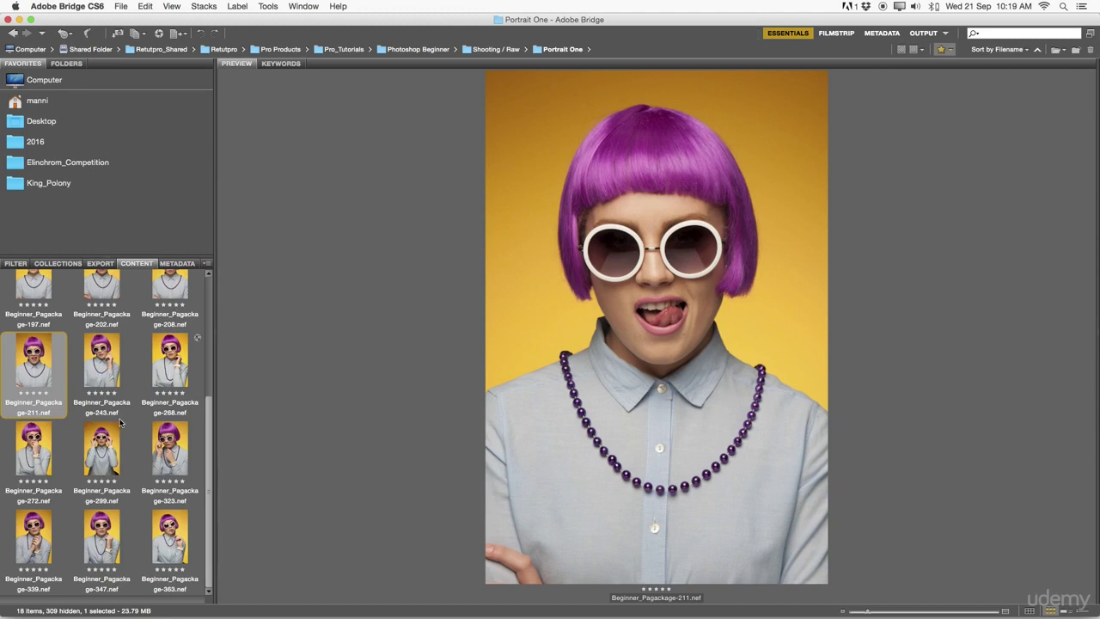
scroll(120, 422, "up", 3)
- Step through the five-star picks from 091, comparing shots, and settle on Beginner_Pagackage-363.nef
left_click(107, 335)
key("Right")
key("Right")
key("Right")
key("Right")
key("Right")
key("Right")
key("Right")
key("Right")
key("Right")
key("Right")
key("Right")
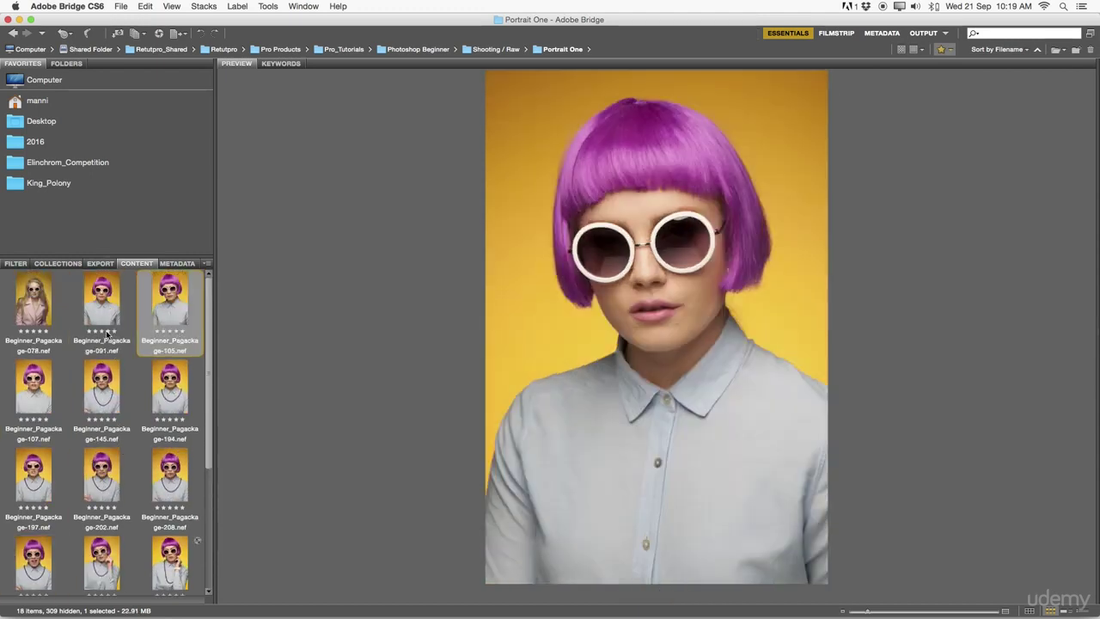
key("Right")
key("Right")
key("Right")
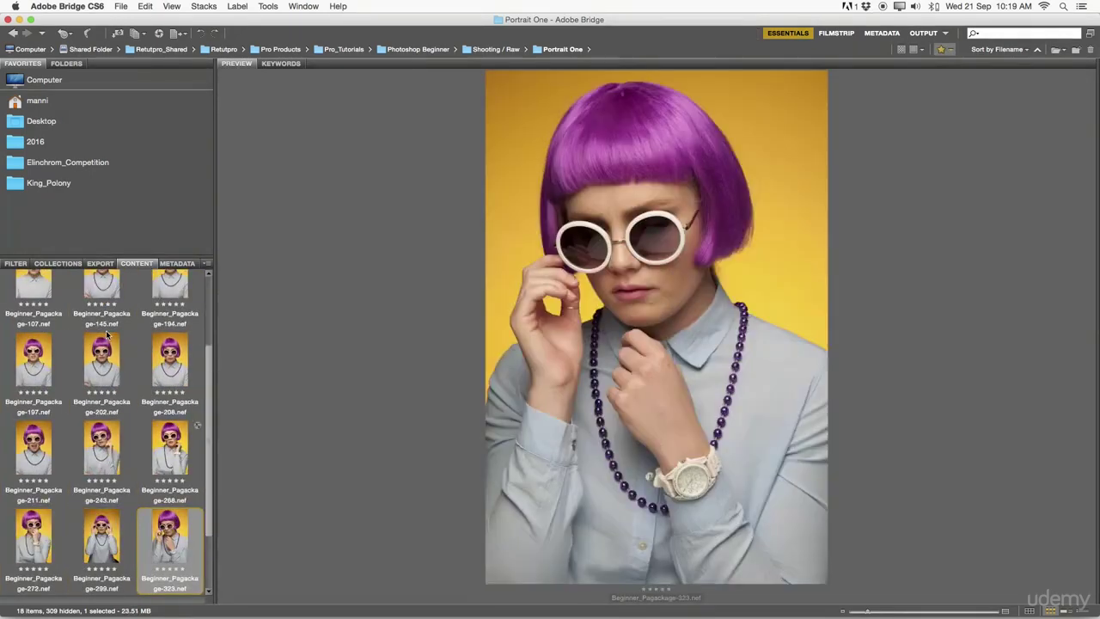
key("Left")
key("Left")
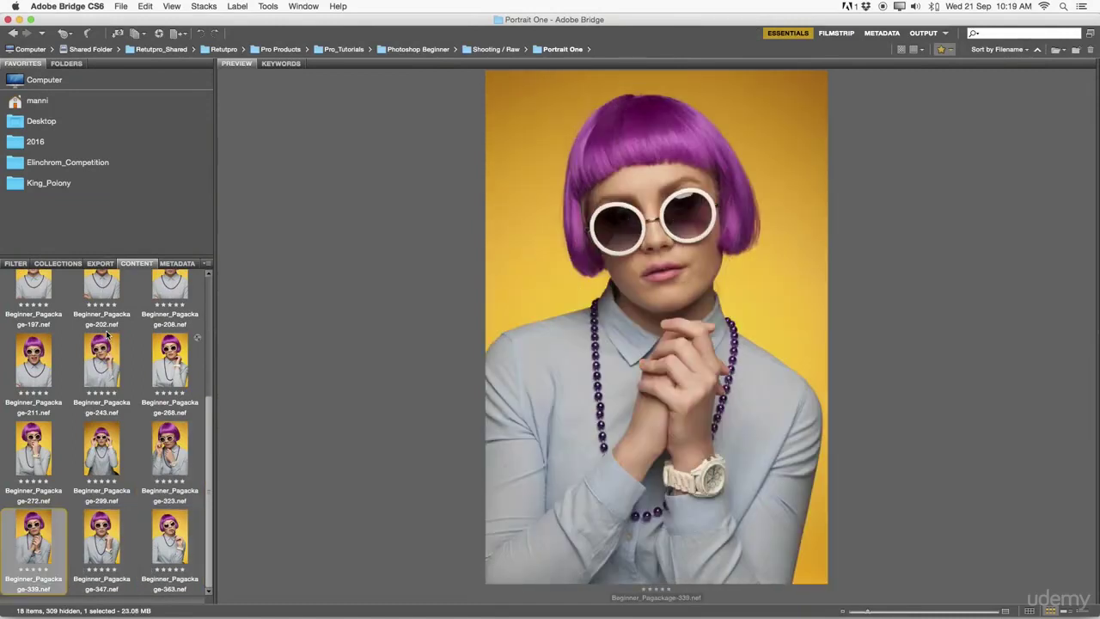
key("Left")
key("Right")
key("Right")
key("Right")
key("Left")
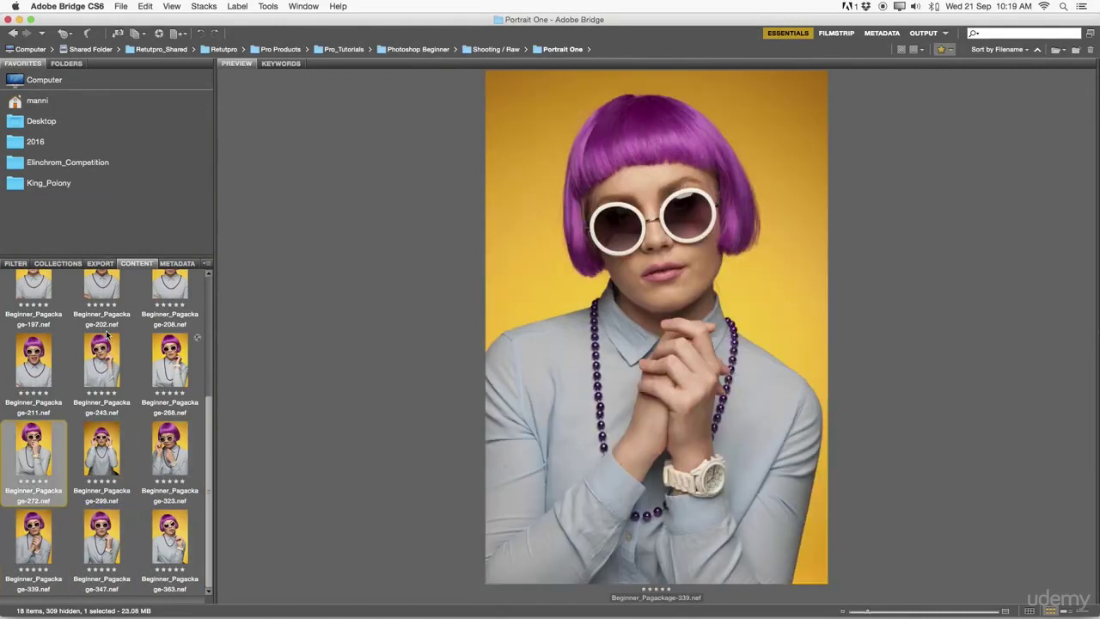
key("Right")
key("Left")
key("Right")
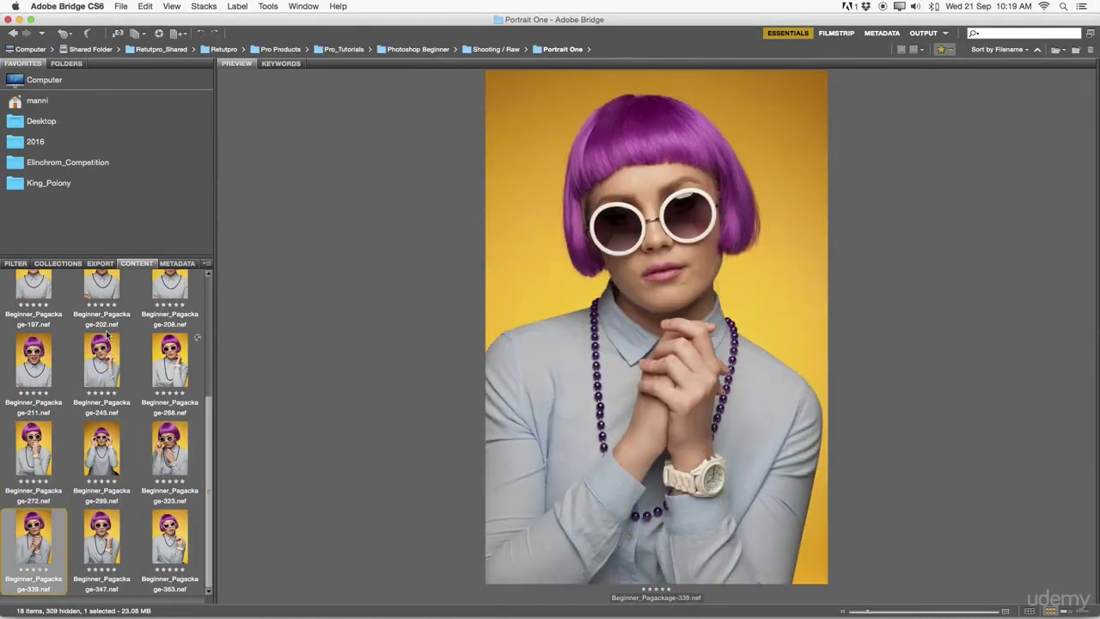
key("Up")
key("Up")
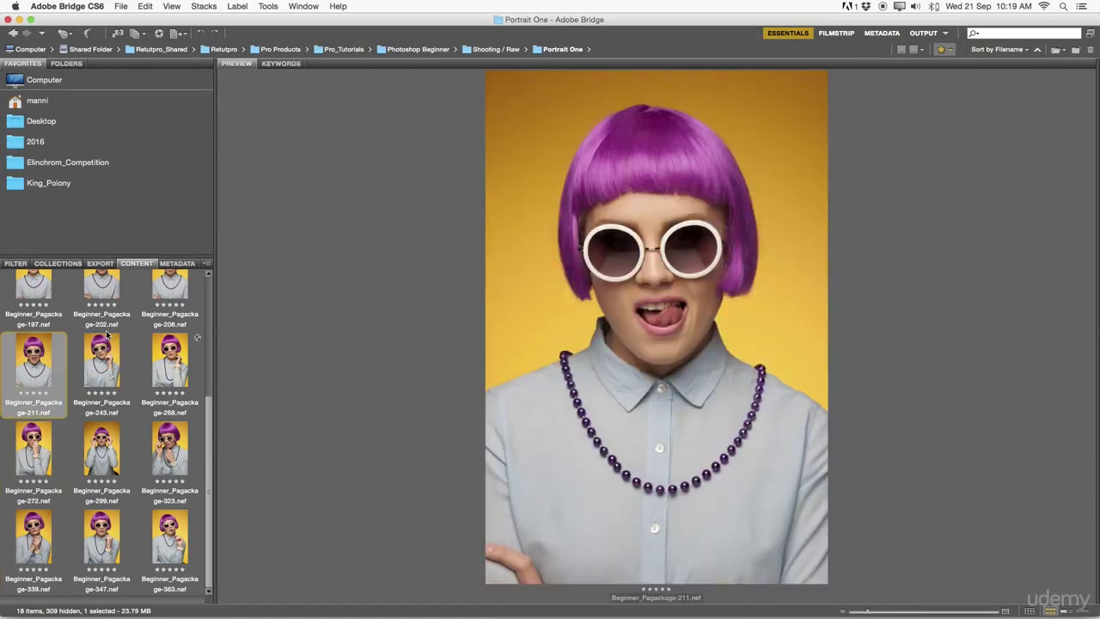
key("Right")
key("Right")
key("Down")
key("Up")
key("Up")
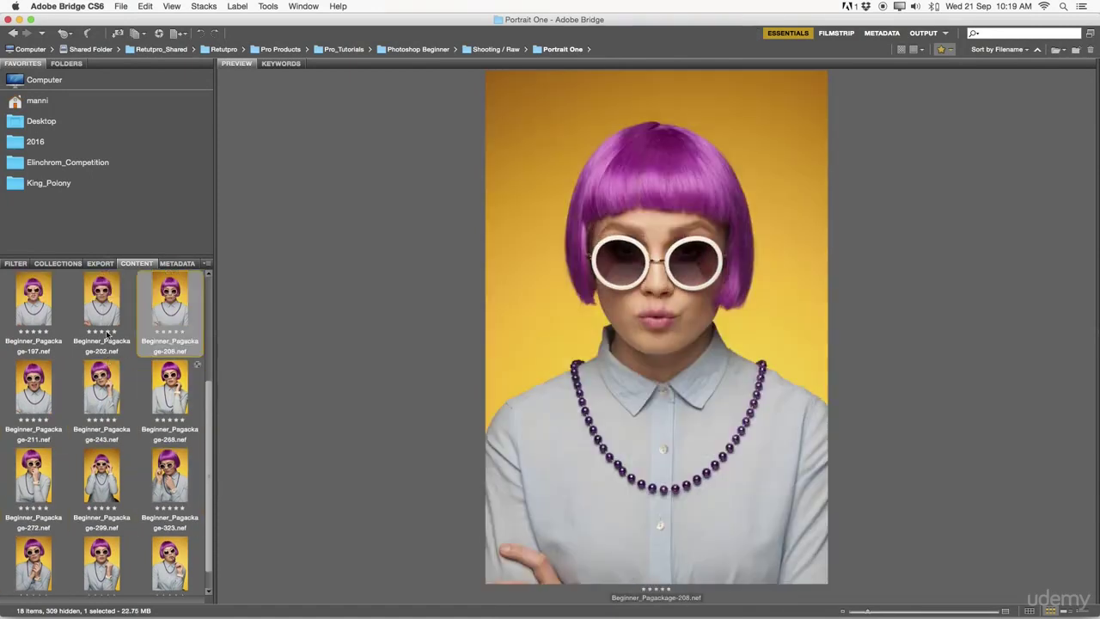
key("Down")
key("Down")
key("Left")
key("Down")
key("Right")
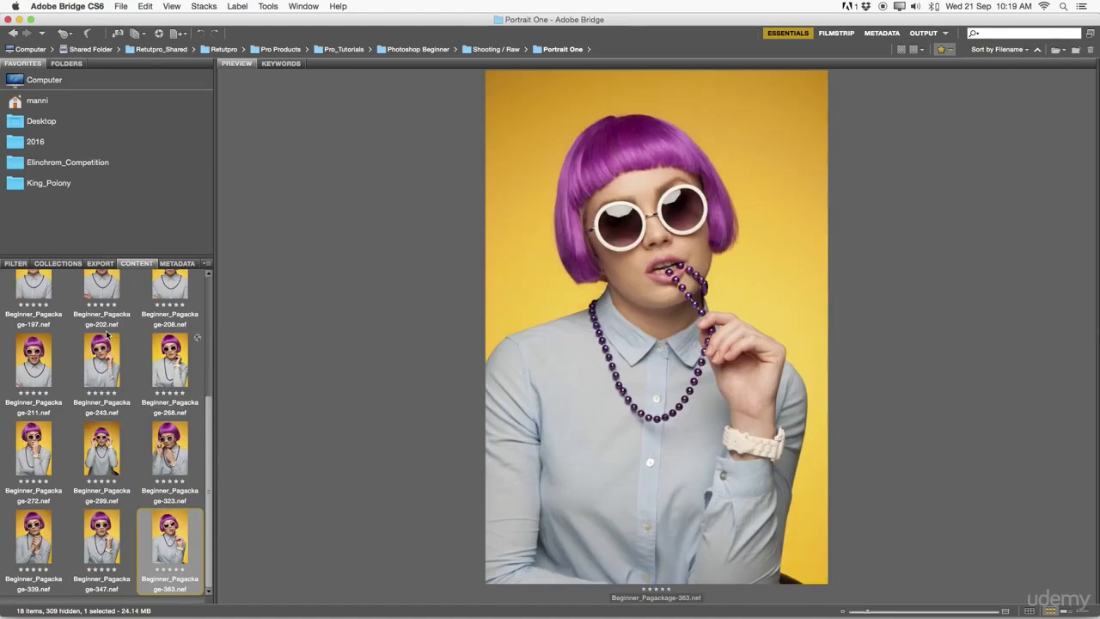
key("Left")
key("Right")
- Open 363 in Camera Raw and set Exposure −0.05, Contrast +14, Saturation +4, starting on Blacks
double_click(172, 545)
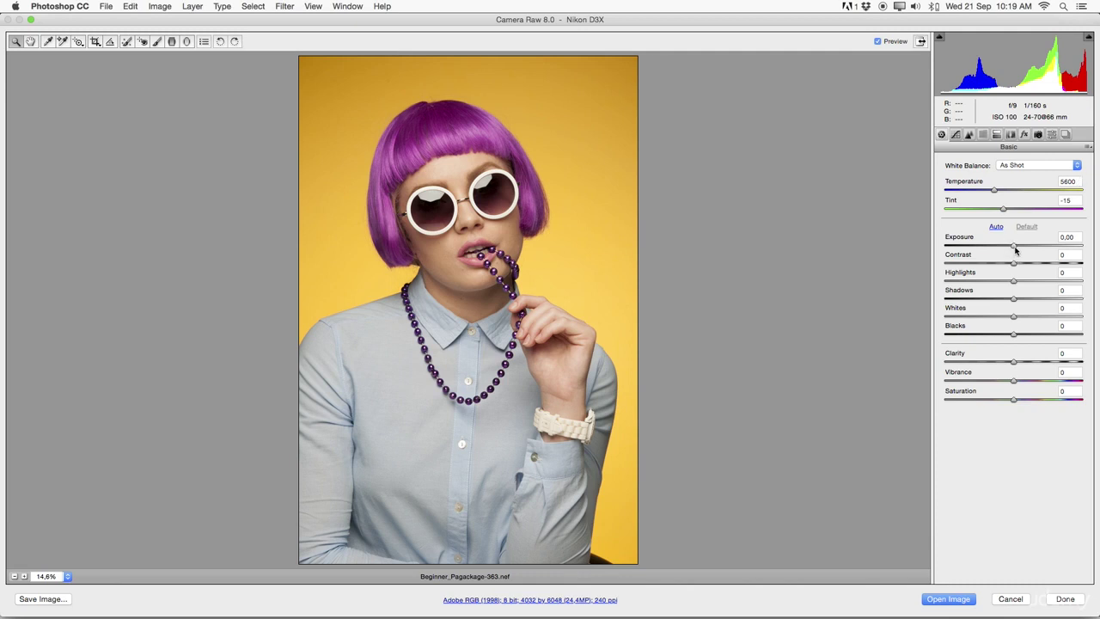
left_click_drag(1015, 248, 1015, 246)
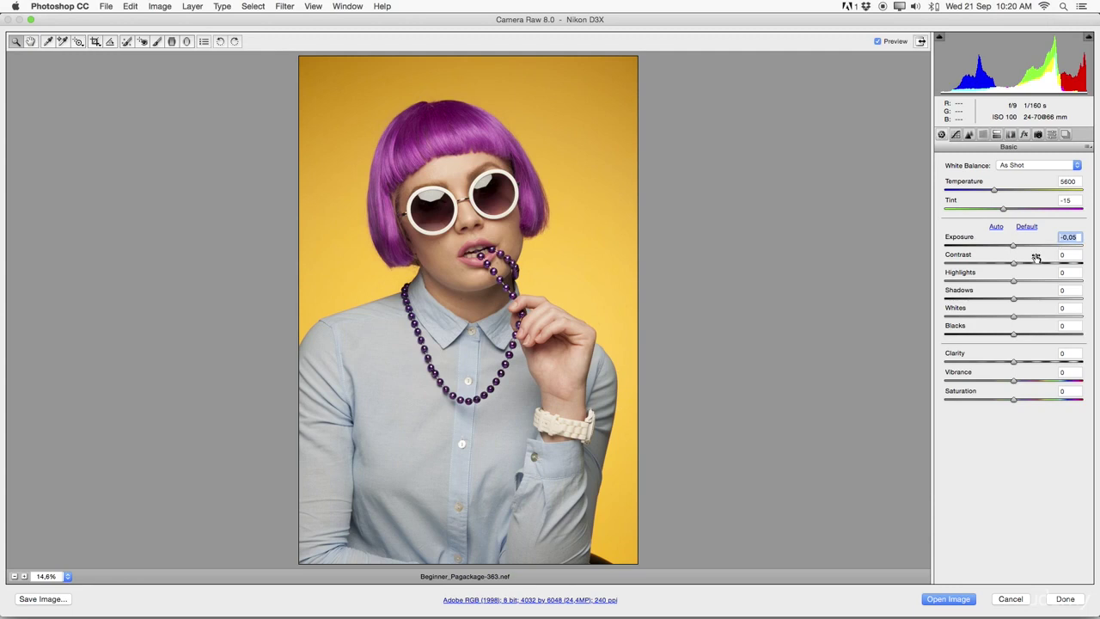
left_click_drag(1016, 265, 1025, 265)
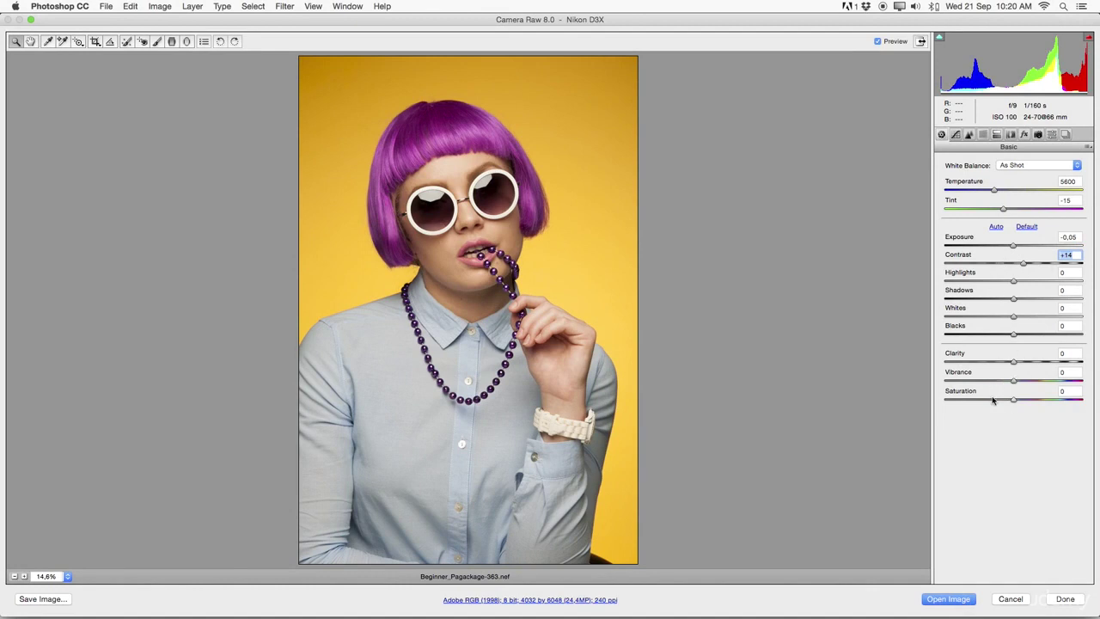
left_click_drag(1014, 401, 942, 400)
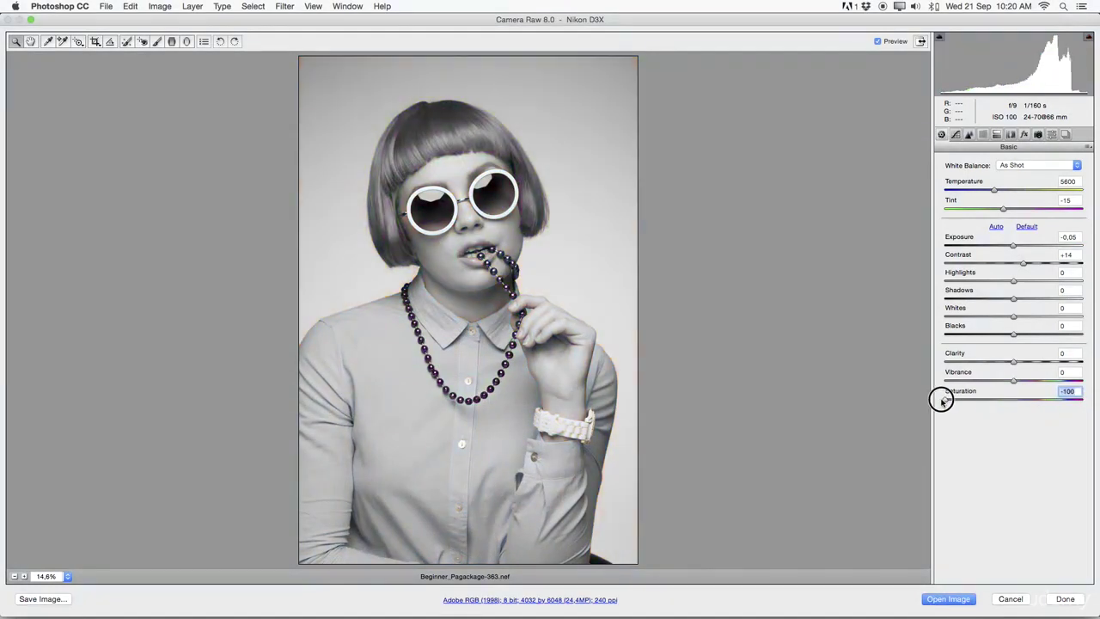
left_click_drag(943, 400, 1016, 398)
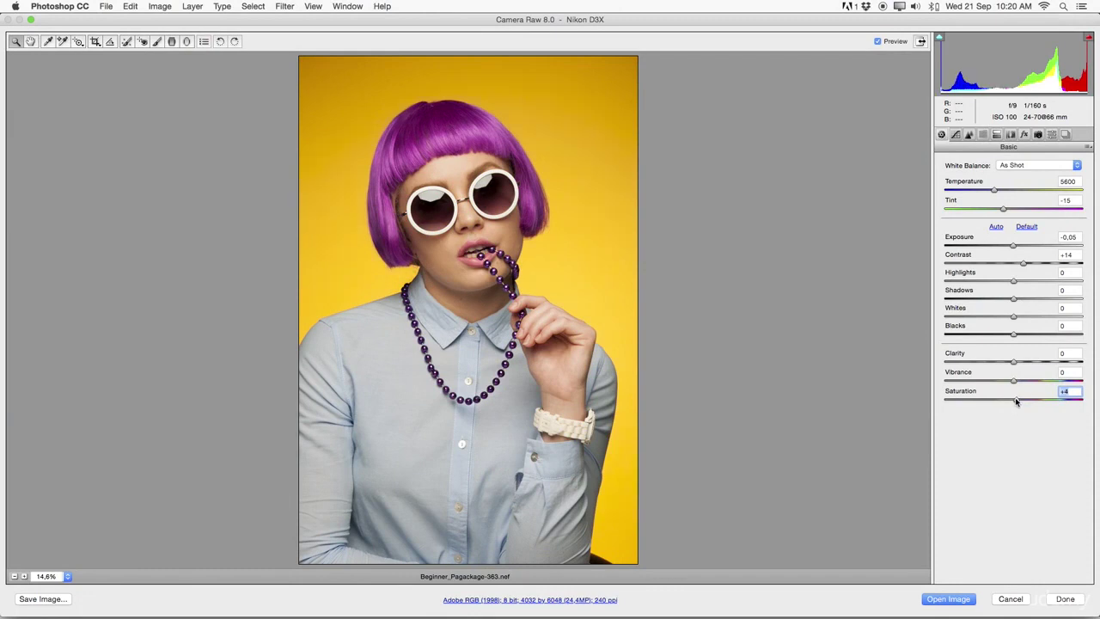
left_click_drag(1012, 334, 1012, 299)
- Set Blacks to −11 and Whites to +6, then open the raw in Photoshop
left_click(1012, 317)
left_click(1014, 283)
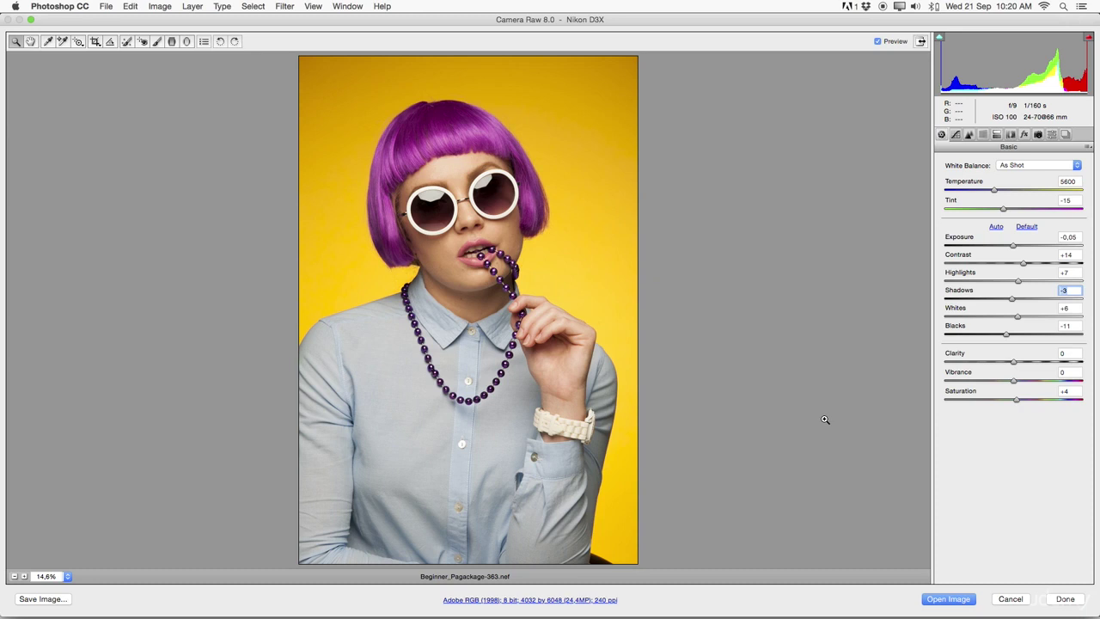
left_click(950, 599)
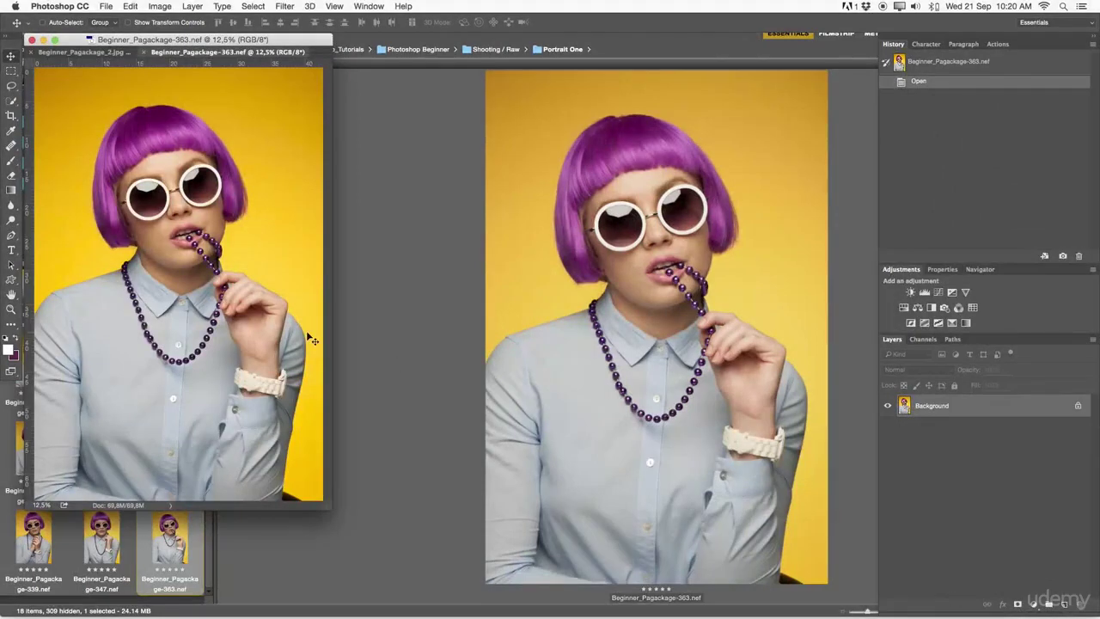
- View the photo full screen and convert the Background into Layer 0
key("f")
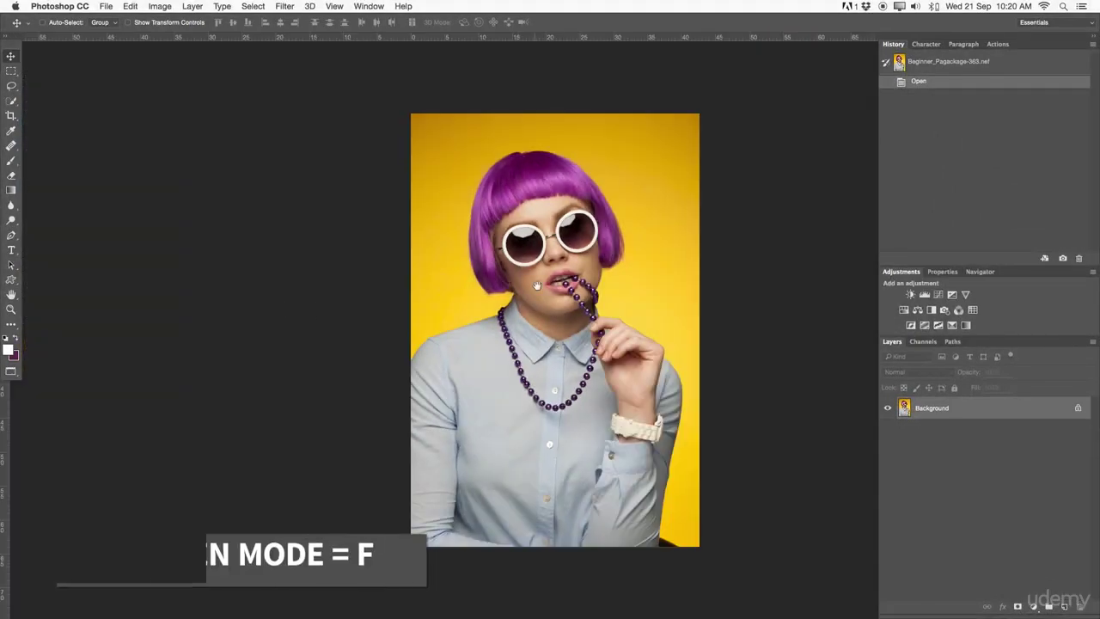
scroll(281, 307, "right", 5)
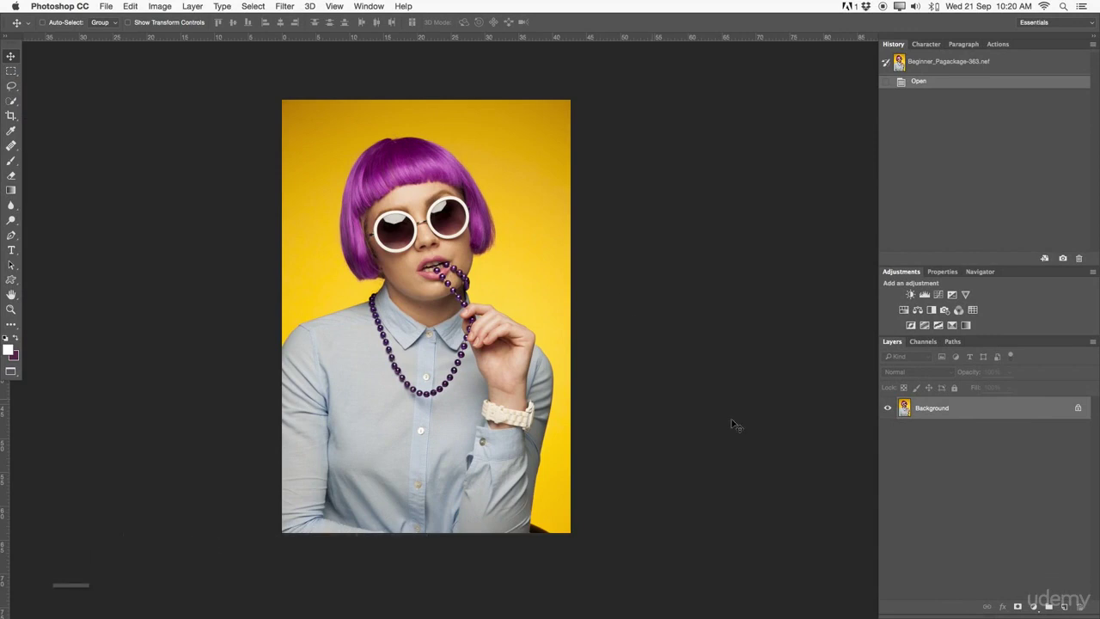
double_click(1009, 412)
left_click(646, 277)
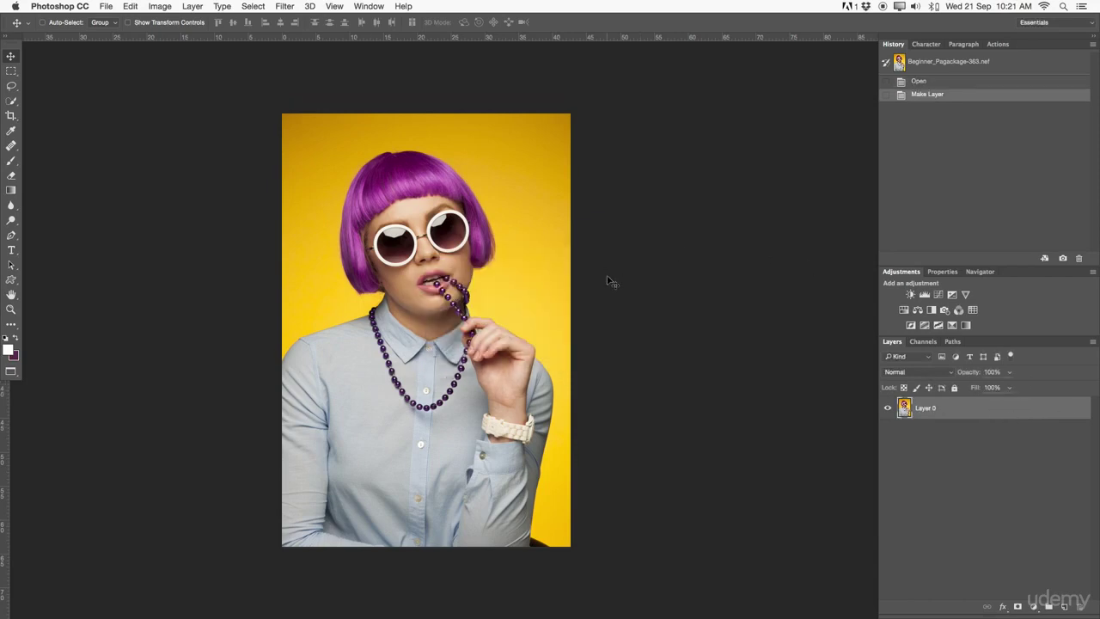
- Zoom in on the model's face and beads, then return to Adobe Bridge
key("z")
left_click(548, 282)
scroll(510, 284, "left", 3)
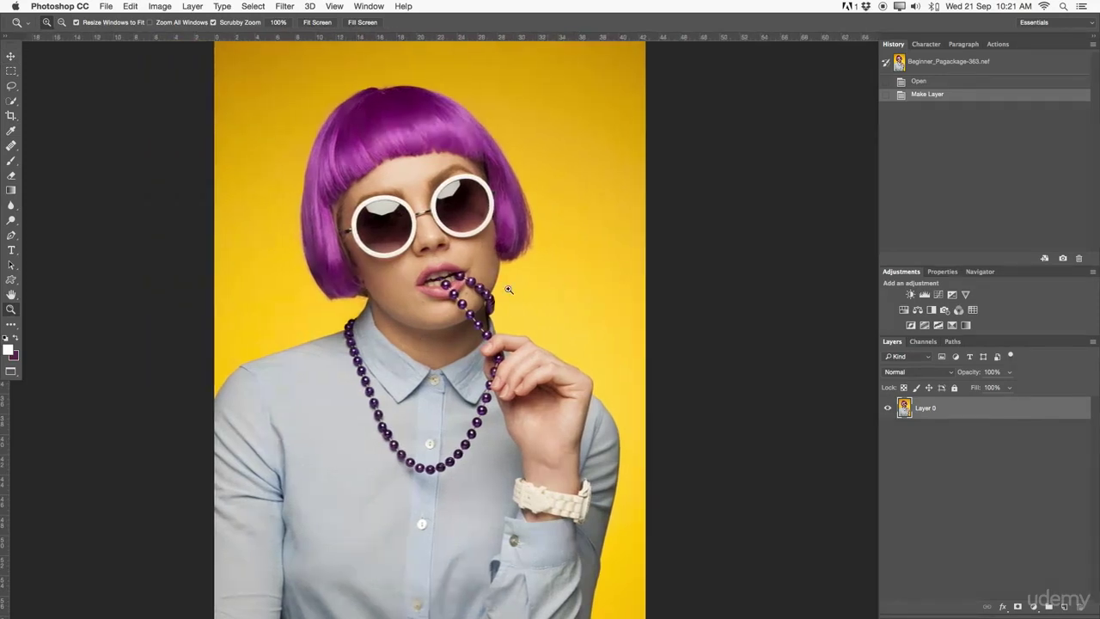
left_click(523, 289)
left_click(544, 289)
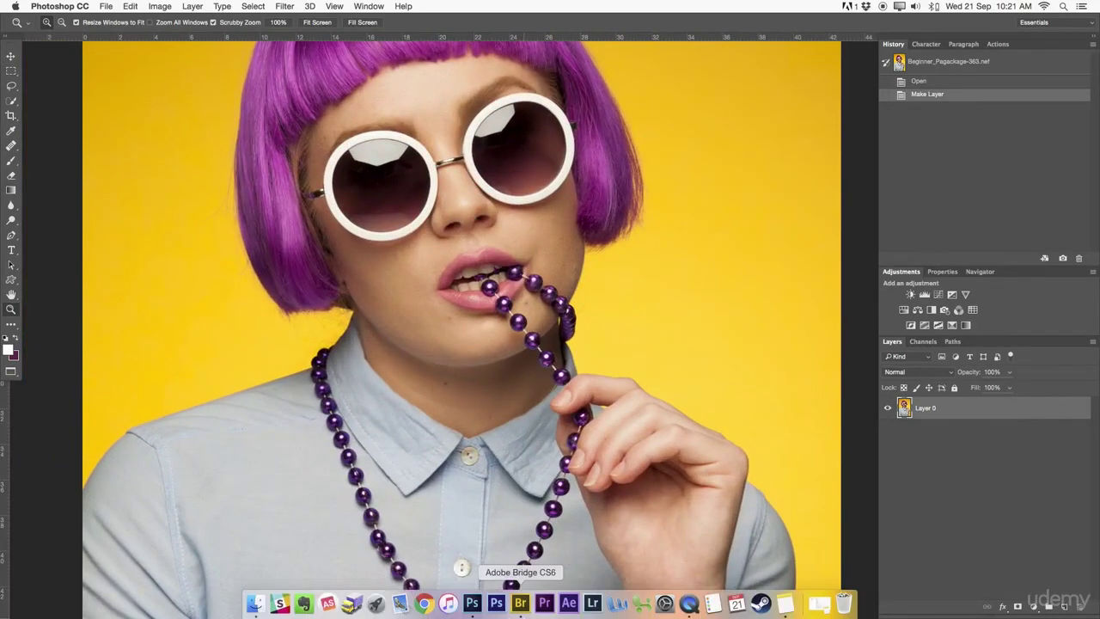
left_click(520, 604)
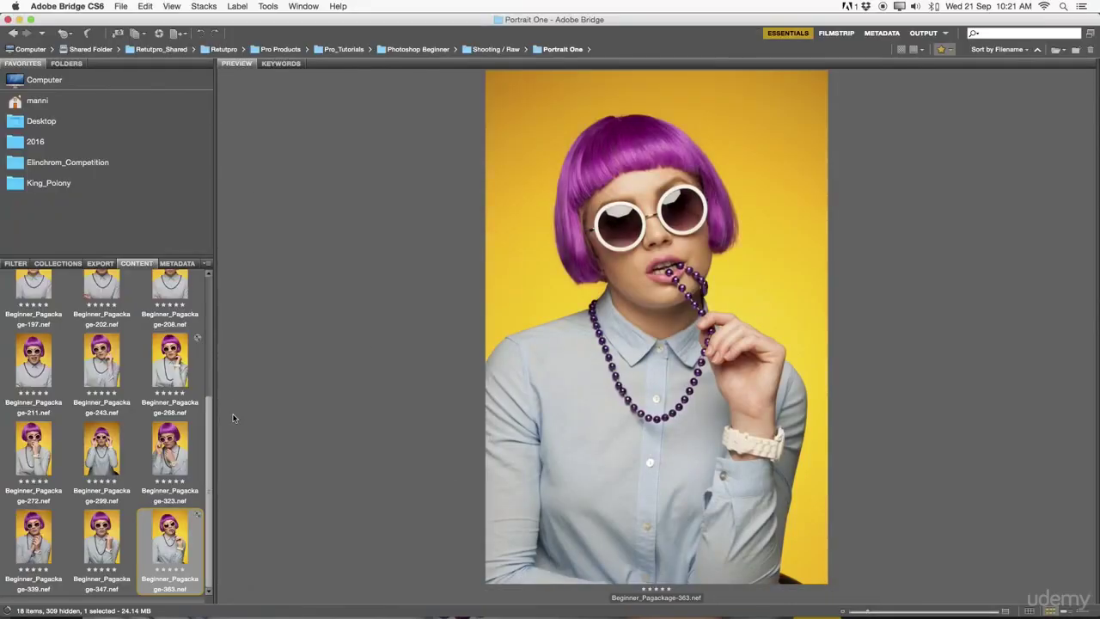
- Move back through the five-star thumbnails via 078 and 208 to preview Beginner_Pagackage-268.nef
key("Left")
key("Left")
key("Left")
key("Up")
key("Up")
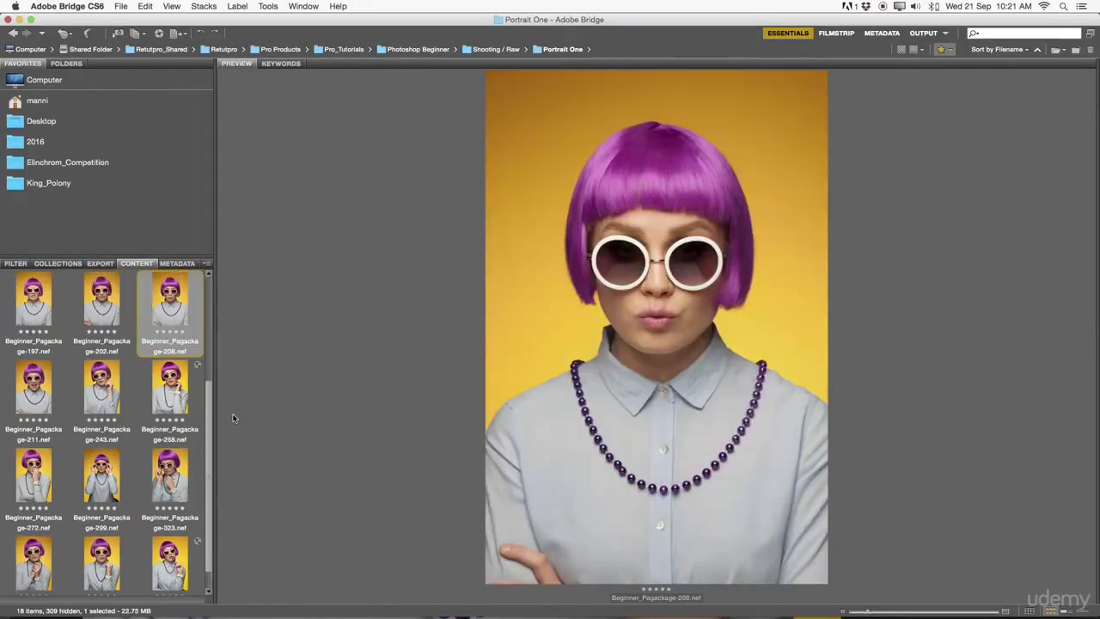
key("Up")
key("Up")
key("Left")
key("Left")
key("Right")
key("Right")
key("Down")
key("Down")
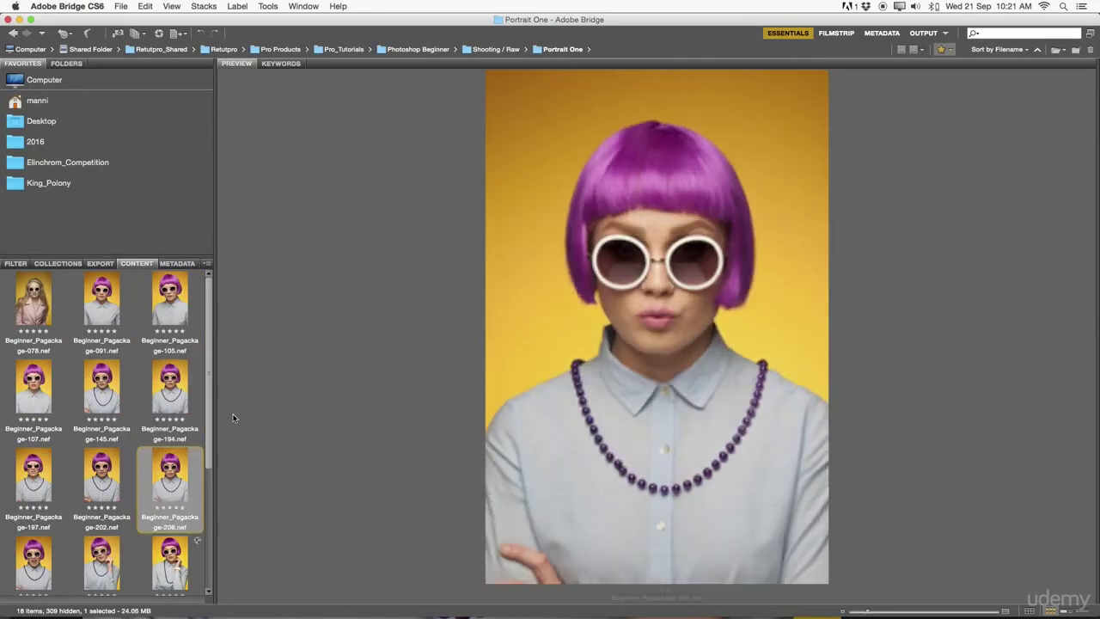
key("Down")
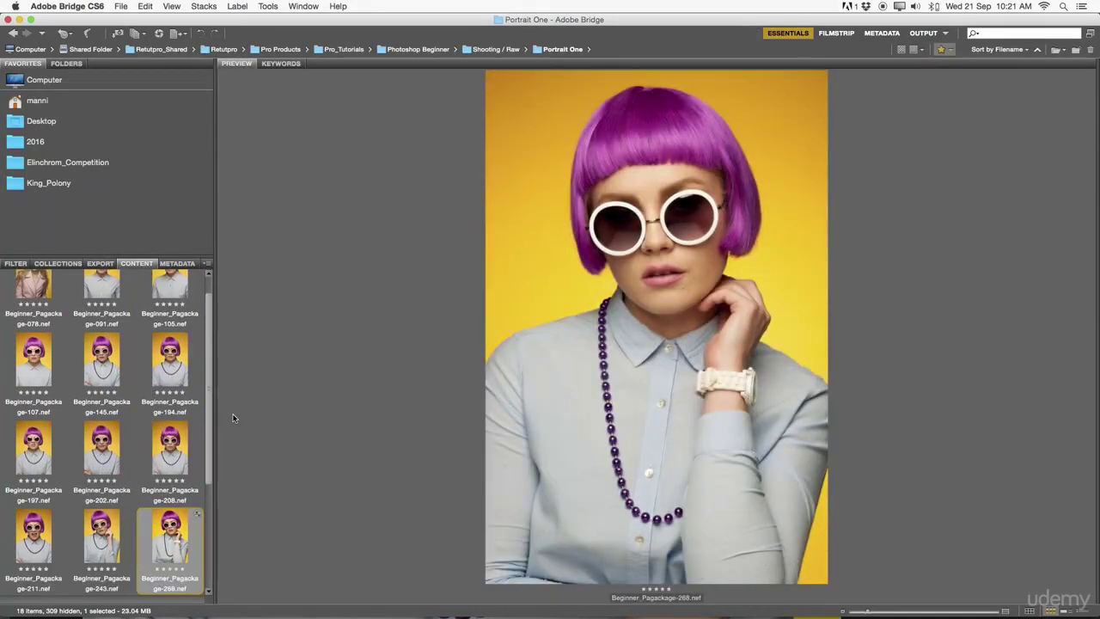